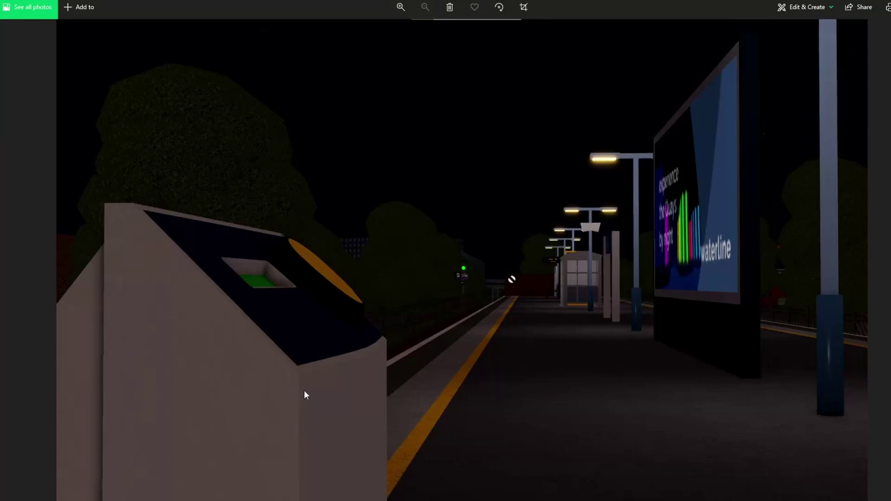
{"action": "scroll", "coordinate": [348, 383], "scroll_direction": "up", "scroll_amount": 2}
{"action": "scroll", "coordinate": [388, 362], "scroll_direction": "up", "scroll_amount": 2}
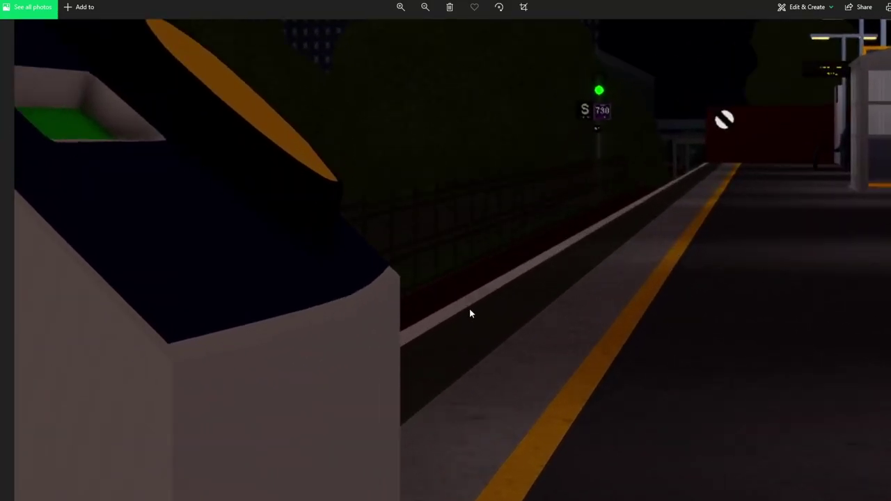
{"action": "scroll", "coordinate": [470, 315], "scroll_direction": "down", "scroll_amount": 3}
{"action": "scroll", "coordinate": [434, 342], "scroll_direction": "up", "scroll_amount": 3}
{"action": "scroll", "coordinate": [477, 312], "scroll_direction": "up", "scroll_amount": 4}
{"action": "scroll", "coordinate": [476, 312], "scroll_direction": "down", "scroll_amount": 3}
{"action": "scroll", "coordinate": [478, 310], "scroll_direction": "down", "scroll_amount": 2}
{"action": "scroll", "coordinate": [522, 317], "scroll_direction": "down", "scroll_amount": 3}
{"action": "scroll", "coordinate": [522, 317], "scroll_direction": "down", "scroll_amount": 2}
{"action": "scroll", "coordinate": [522, 317], "scroll_direction": "down", "scroll_amount": 3}
{"action": "scroll", "coordinate": [515, 317], "scroll_direction": "down", "scroll_amount": 3}
{"action": "scroll", "coordinate": [505, 318], "scroll_direction": "down", "scroll_amount": 2}
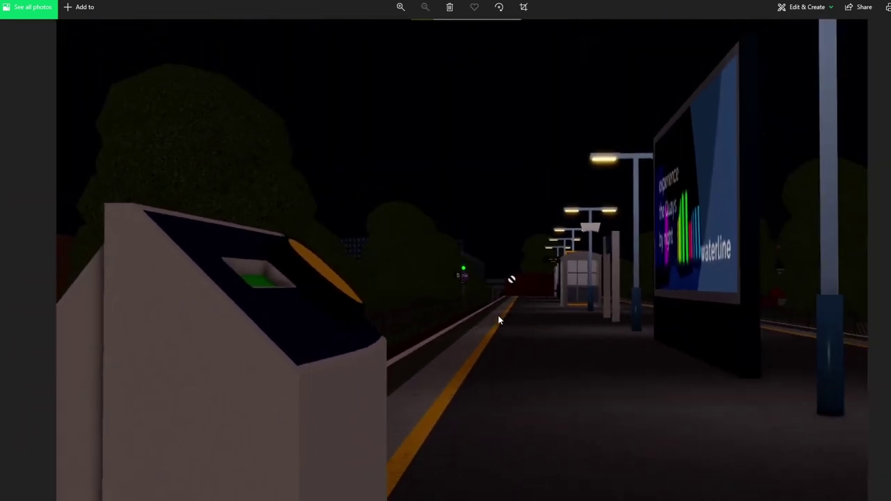
{"action": "scroll", "coordinate": [497, 316], "scroll_direction": "up", "scroll_amount": 2}
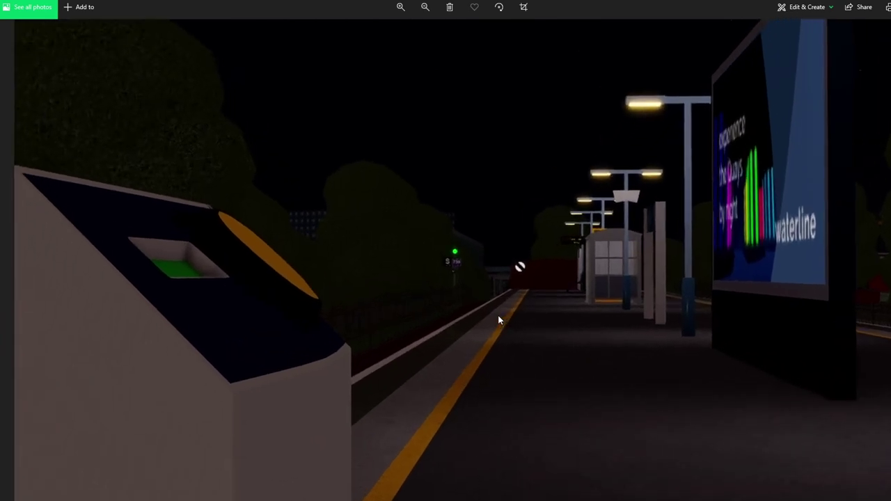
{"action": "scroll", "coordinate": [498, 315], "scroll_direction": "up", "scroll_amount": 4}
{"action": "scroll", "coordinate": [437, 286], "scroll_direction": "up", "scroll_amount": 2}
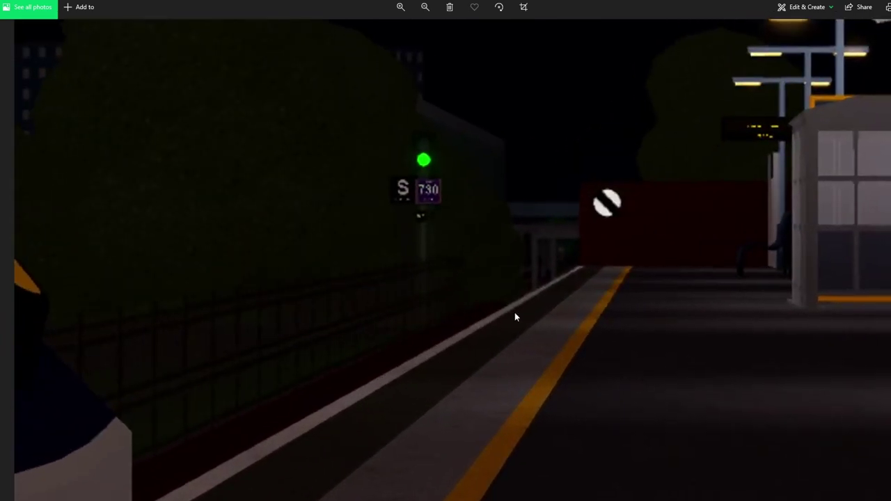
{"action": "left_click_drag", "start_coordinate": [515, 312], "coordinate": [264, 318]}
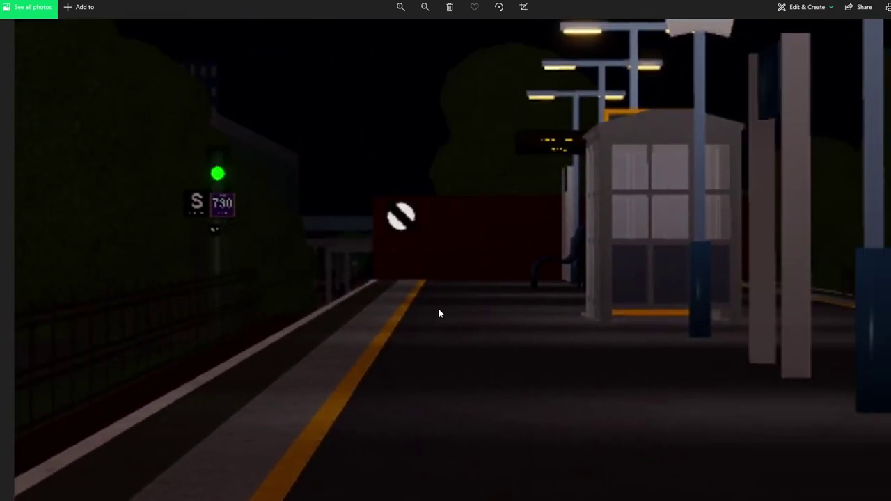
{"action": "scroll", "coordinate": [446, 308], "scroll_direction": "down", "scroll_amount": 2}
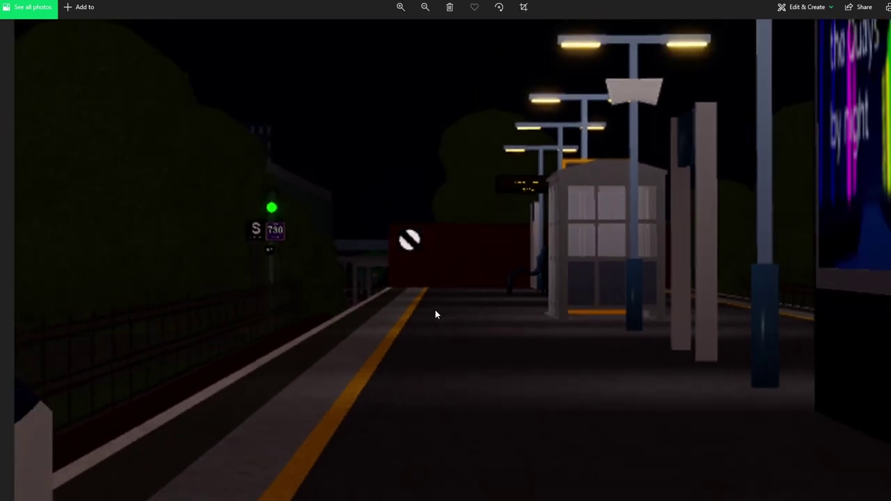
{"action": "scroll", "coordinate": [435, 309], "scroll_direction": "up", "scroll_amount": 3}
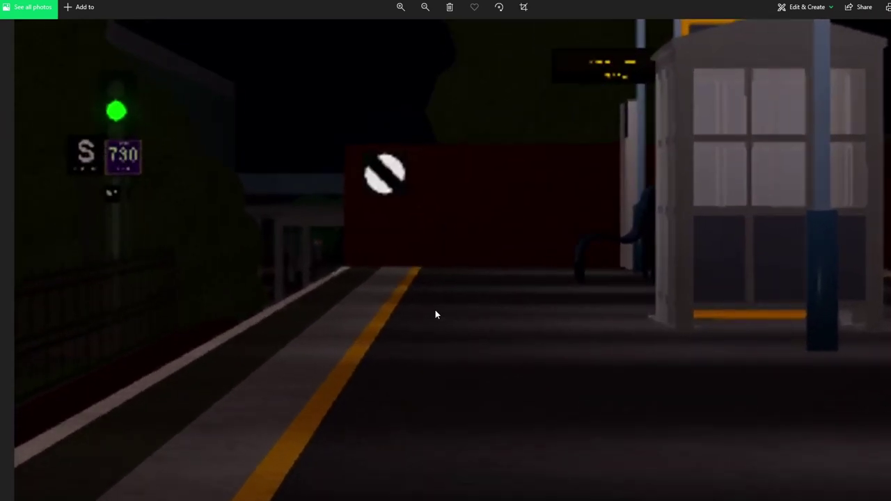
{"action": "left_click_drag", "start_coordinate": [435, 310], "coordinate": [369, 301]}
{"action": "scroll", "coordinate": [369, 301], "scroll_direction": "down", "scroll_amount": 3}
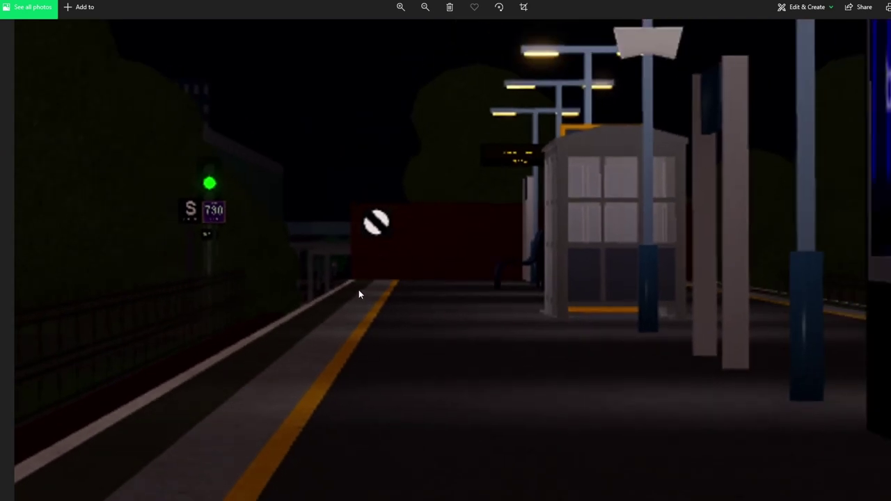
{"action": "scroll", "coordinate": [359, 289], "scroll_direction": "up", "scroll_amount": 4}
{"action": "mouse_move", "coordinate": [345, 303]}
{"action": "left_mouse_down"}
{"action": "mouse_move", "coordinate": [470, 337]}
{"action": "mouse_move", "coordinate": [459, 333]}
{"action": "left_mouse_up"}
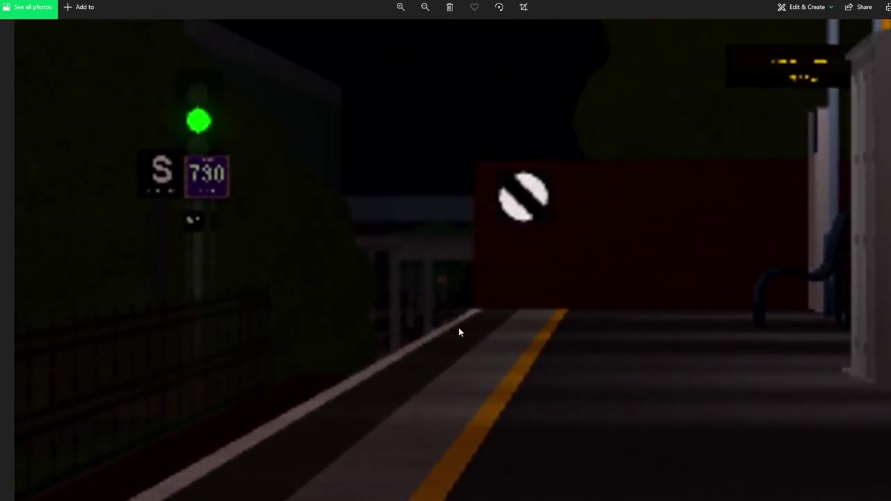
{"action": "scroll", "coordinate": [448, 307], "scroll_direction": "down", "scroll_amount": 3}
{"action": "scroll", "coordinate": [458, 308], "scroll_direction": "up", "scroll_amount": 1}
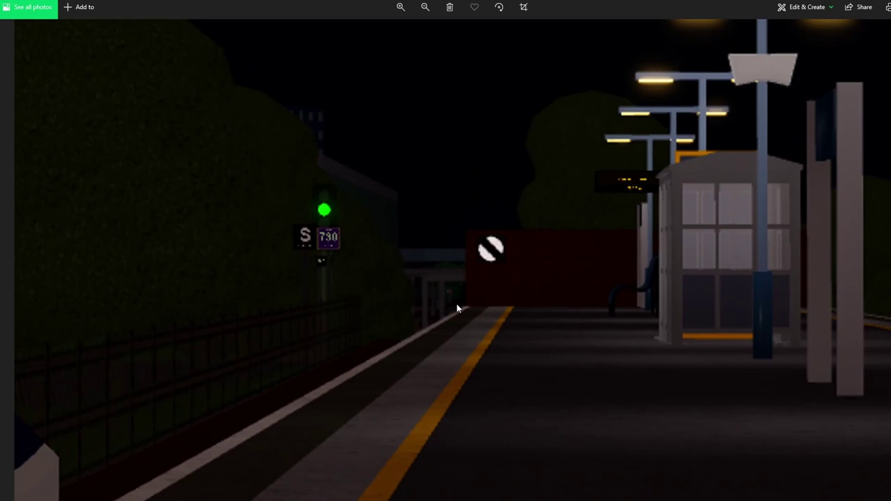
{"action": "scroll", "coordinate": [457, 308], "scroll_direction": "up", "scroll_amount": 2}
{"action": "scroll", "coordinate": [346, 167], "scroll_direction": "up", "scroll_amount": 2}
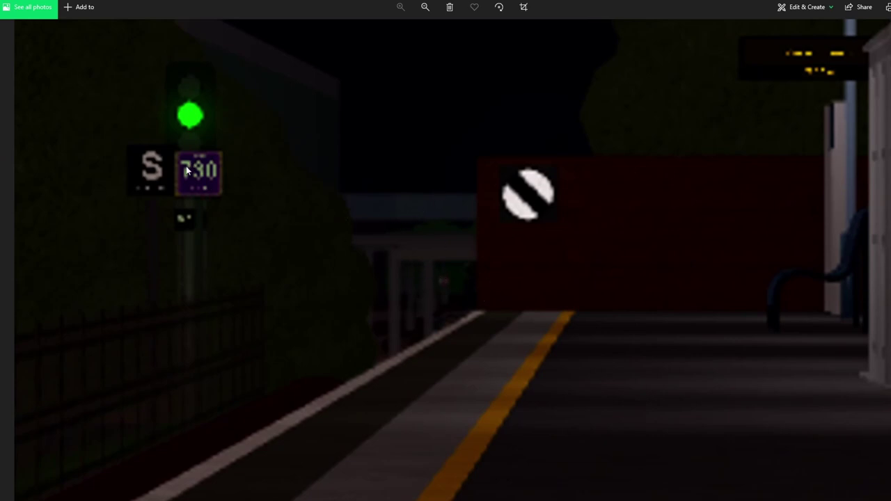
{"action": "scroll", "coordinate": [213, 188], "scroll_direction": "down", "scroll_amount": 3}
{"action": "scroll", "coordinate": [468, 290], "scroll_direction": "down", "scroll_amount": 3}
{"action": "scroll", "coordinate": [348, 321], "scroll_direction": "down", "scroll_amount": 3}
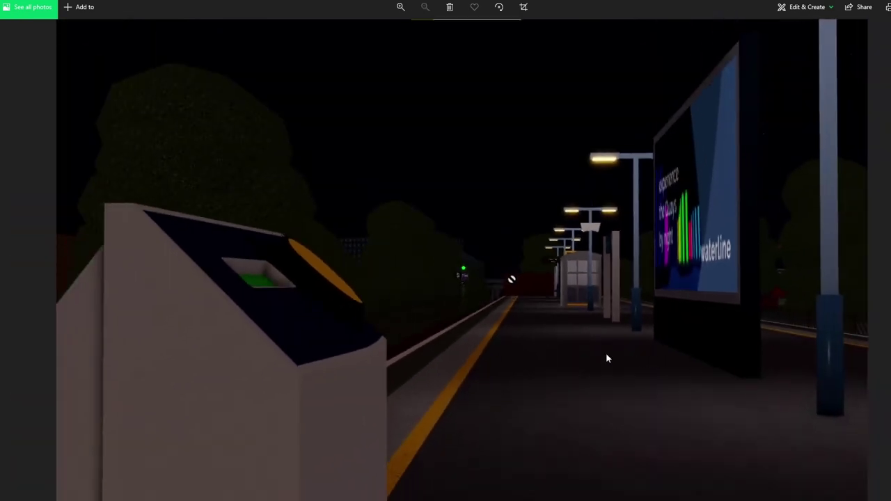
{"action": "scroll", "coordinate": [641, 316], "scroll_direction": "up", "scroll_amount": 2}
{"action": "scroll", "coordinate": [614, 318], "scroll_direction": "up", "scroll_amount": 3}
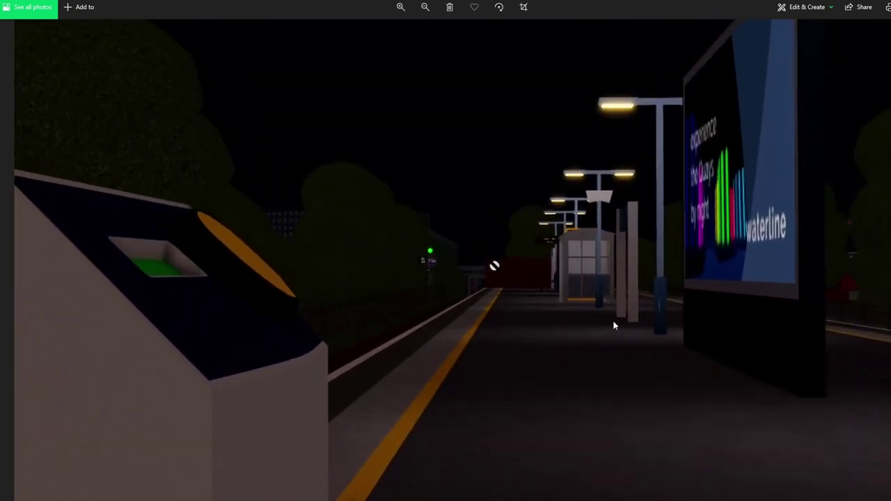
{"action": "scroll", "coordinate": [613, 320], "scroll_direction": "up", "scroll_amount": 3}
{"action": "scroll", "coordinate": [406, 288], "scroll_direction": "up", "scroll_amount": 3}
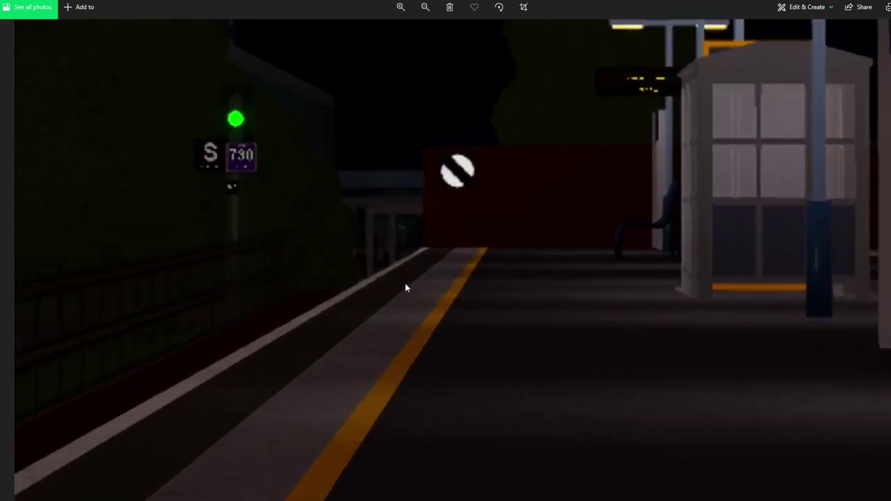
{"action": "scroll", "coordinate": [406, 288], "scroll_direction": "down", "scroll_amount": 2}
{"action": "scroll", "coordinate": [406, 288], "scroll_direction": "down", "scroll_amount": 2}
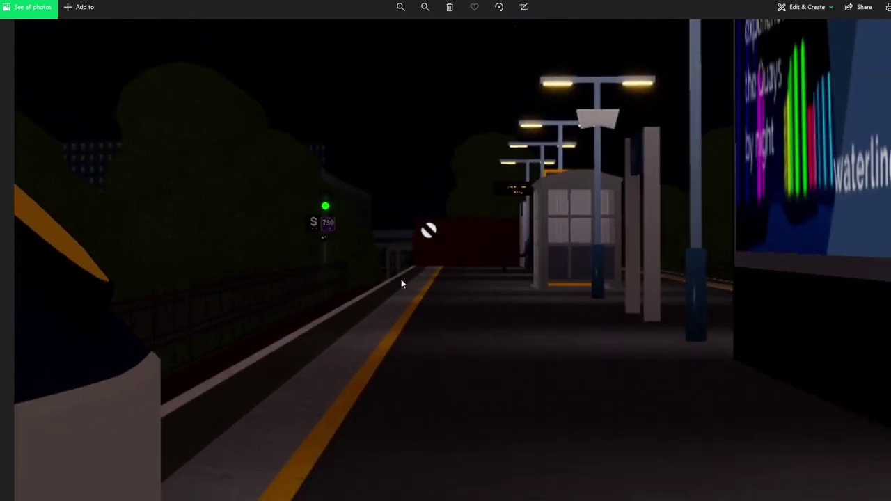
{"action": "scroll", "coordinate": [406, 287], "scroll_direction": "up", "scroll_amount": 2}
{"action": "scroll", "coordinate": [400, 265], "scroll_direction": "up", "scroll_amount": 2}
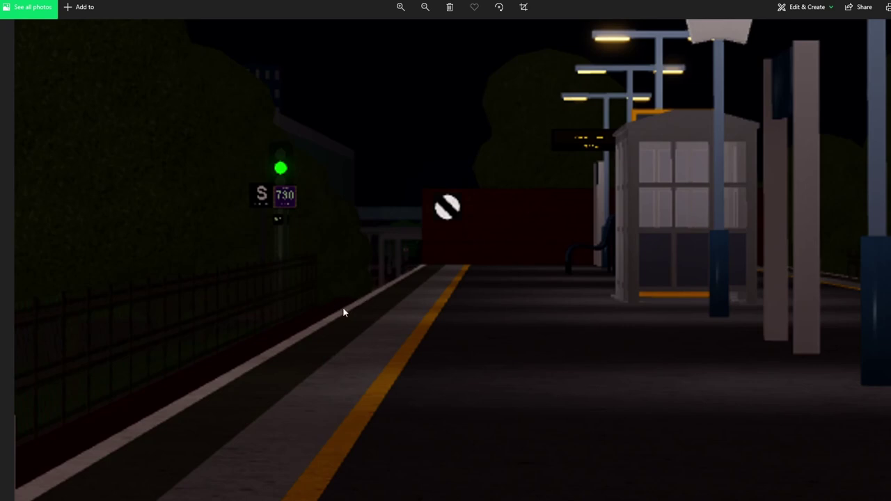
{"action": "scroll", "coordinate": [350, 311], "scroll_direction": "down", "scroll_amount": 4}
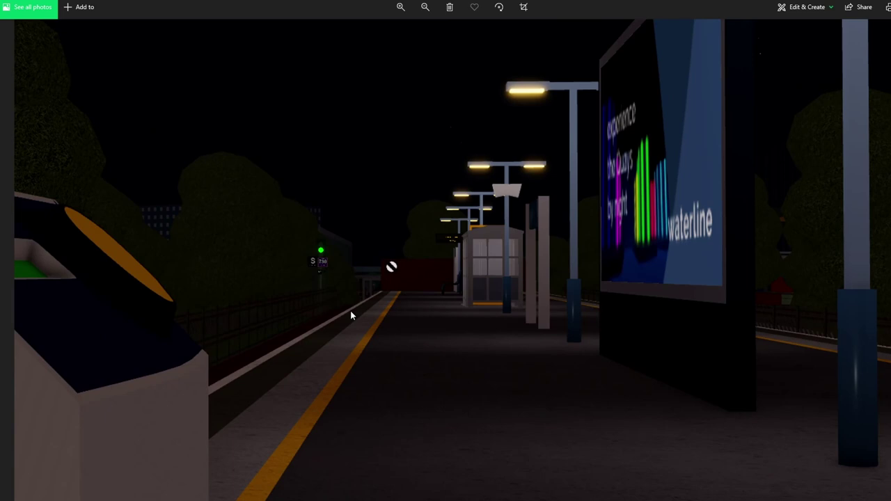
{"action": "scroll", "coordinate": [350, 311], "scroll_direction": "up", "scroll_amount": 2}
{"action": "scroll", "coordinate": [350, 310], "scroll_direction": "up", "scroll_amount": 2}
{"action": "scroll", "coordinate": [350, 310], "scroll_direction": "down", "scroll_amount": 3}
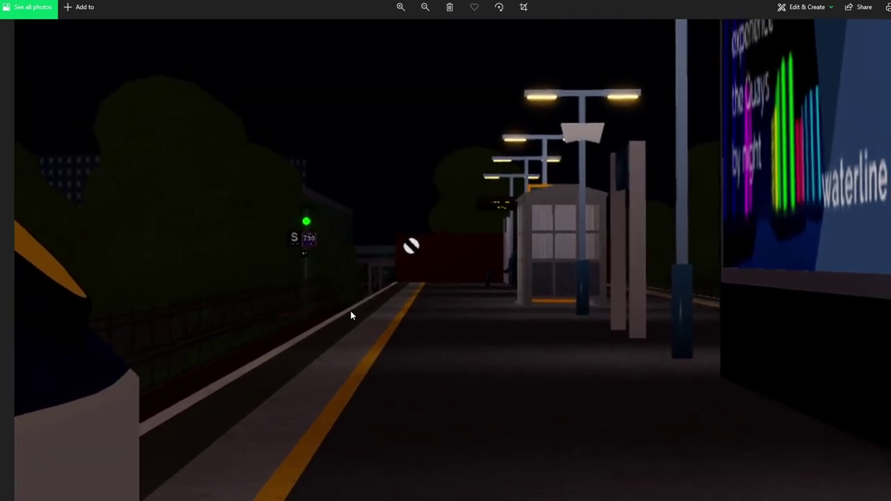
{"action": "scroll", "coordinate": [350, 311], "scroll_direction": "up", "scroll_amount": 1}
{"action": "scroll", "coordinate": [350, 310], "scroll_direction": "down", "scroll_amount": 3}
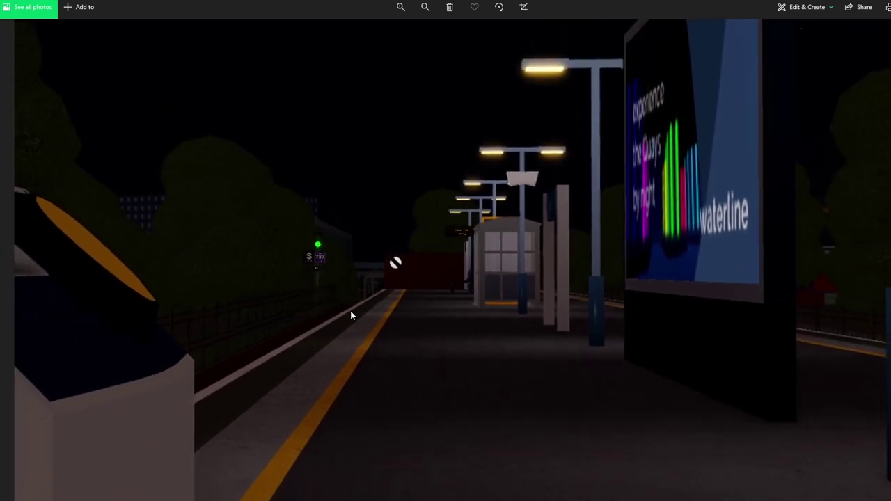
{"action": "key", "text": "Right"}
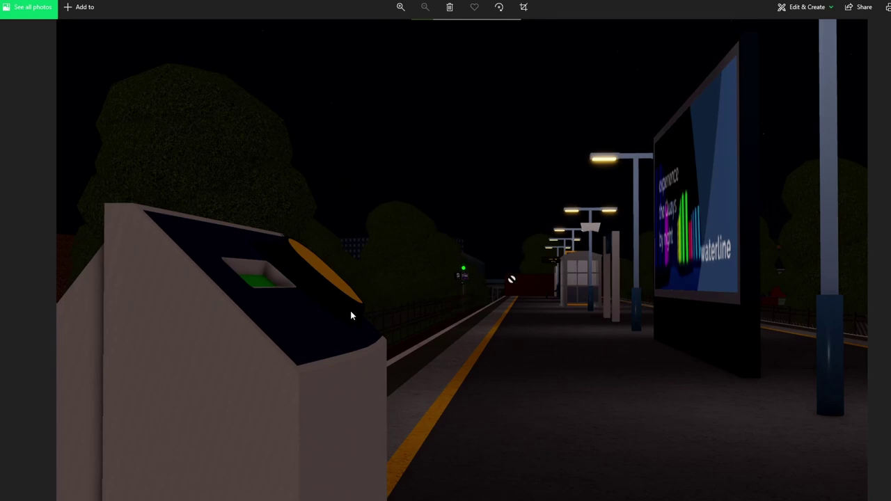
{"action": "scroll", "coordinate": [350, 310], "scroll_direction": "up", "scroll_amount": 3}
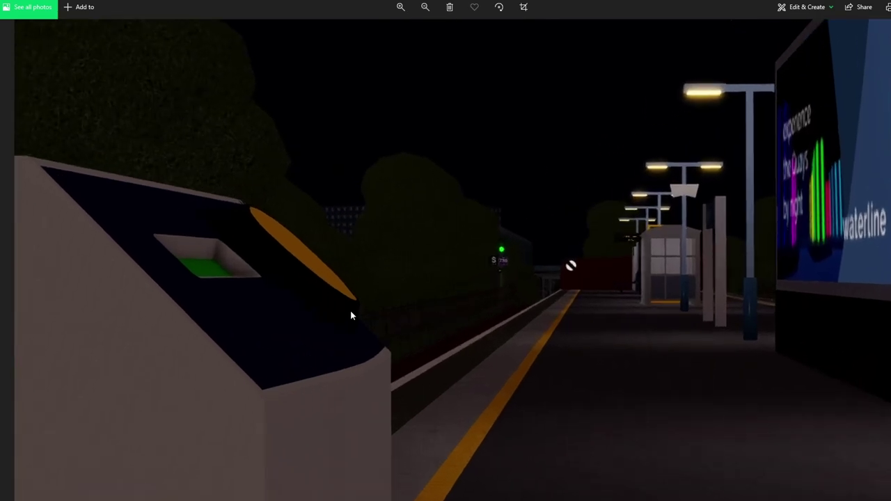
{"action": "scroll", "coordinate": [350, 310], "scroll_direction": "up", "scroll_amount": 3}
{"action": "scroll", "coordinate": [459, 296], "scroll_direction": "up", "scroll_amount": 2}
{"action": "mouse_move", "coordinate": [541, 285]}
{"action": "left_mouse_down"}
{"action": "mouse_move", "coordinate": [556, 306]}
{"action": "mouse_move", "coordinate": [701, 278]}
{"action": "left_mouse_up"}
{"action": "scroll", "coordinate": [701, 277], "scroll_direction": "up", "scroll_amount": 2}
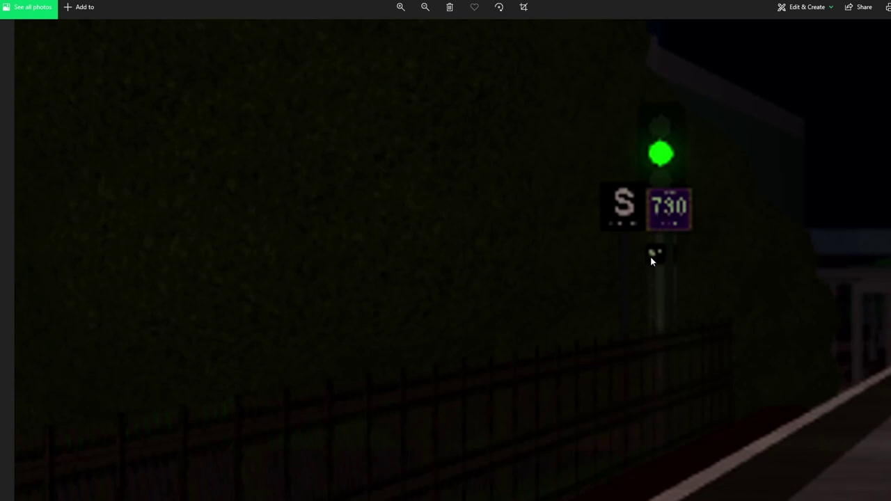
{"action": "scroll", "coordinate": [650, 256], "scroll_direction": "down", "scroll_amount": 2}
{"action": "scroll", "coordinate": [650, 256], "scroll_direction": "down", "scroll_amount": 2}
{"action": "scroll", "coordinate": [650, 256], "scroll_direction": "down", "scroll_amount": 2}
{"action": "scroll", "coordinate": [650, 257], "scroll_direction": "down", "scroll_amount": 2}
{"action": "scroll", "coordinate": [650, 257], "scroll_direction": "down", "scroll_amount": 1}
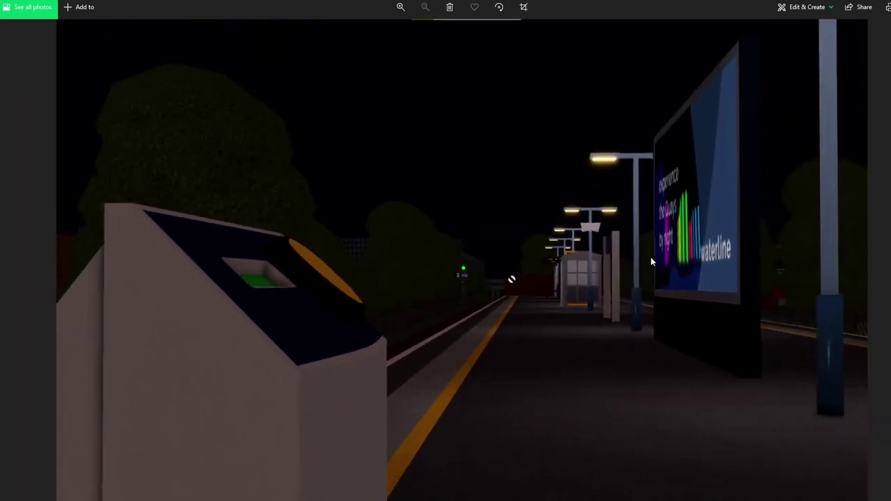